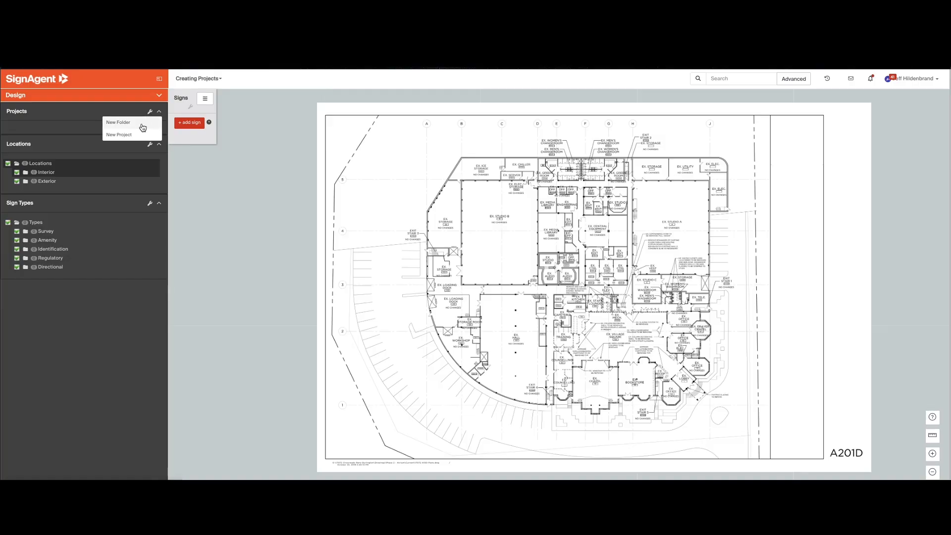
Start a new project named "Renovation" and enter "Notes!" as its details.
{"action": "left_click", "coordinate": [113, 138]}
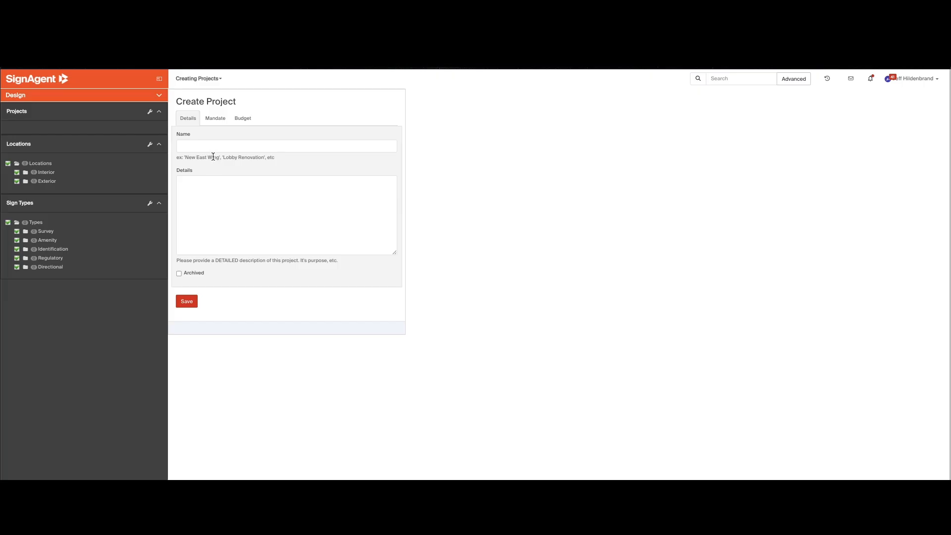
{"action": "left_click", "coordinate": [238, 148]}
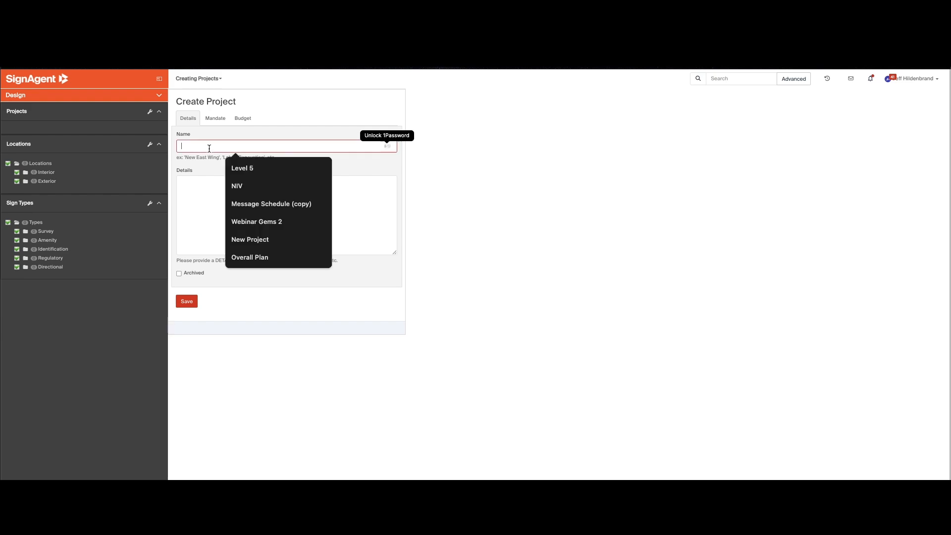
{"action": "type", "text": "Renovation"}
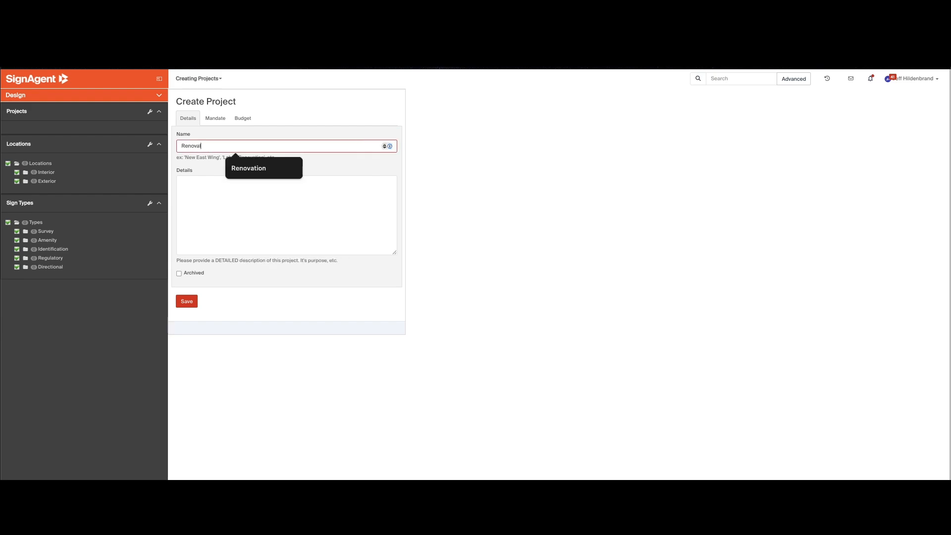
{"action": "left_click", "coordinate": [201, 164]}
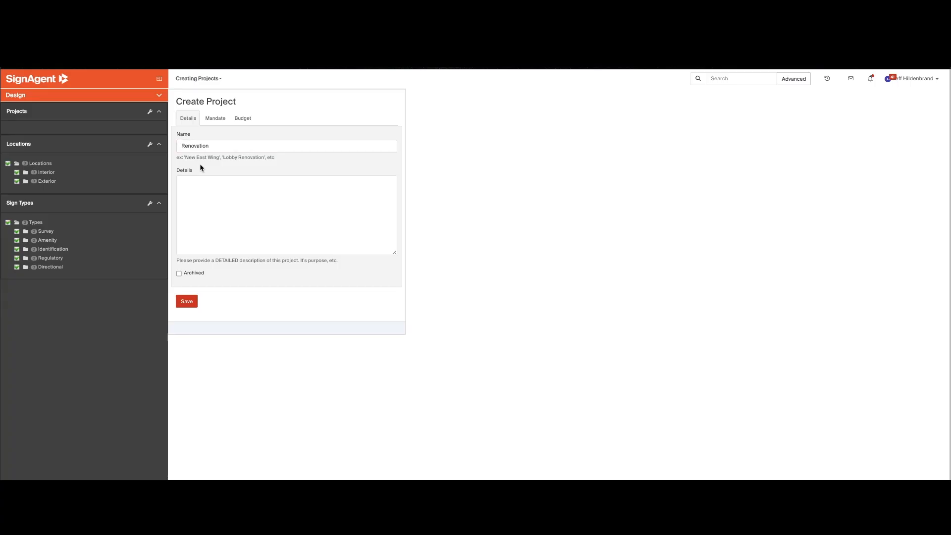
{"action": "left_click", "coordinate": [201, 190]}
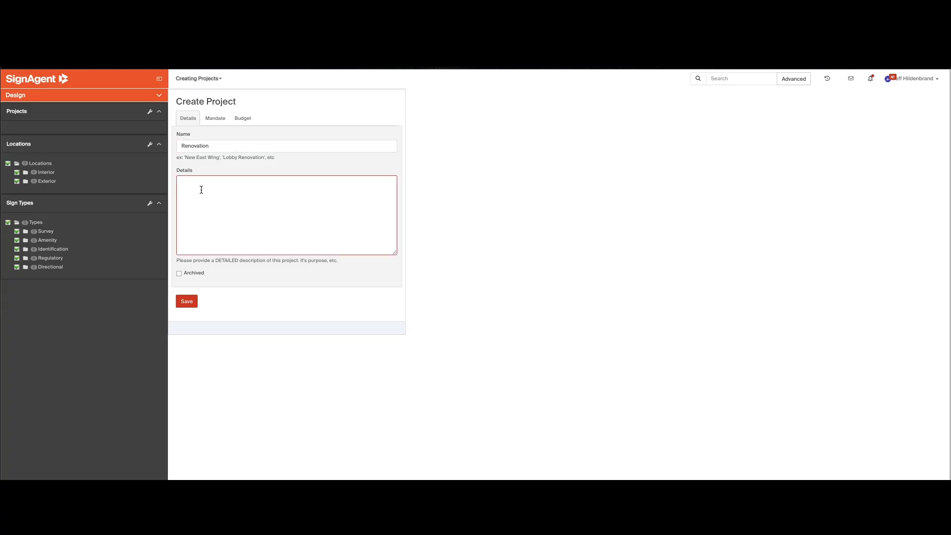
{"action": "type", "text": "Notes"}
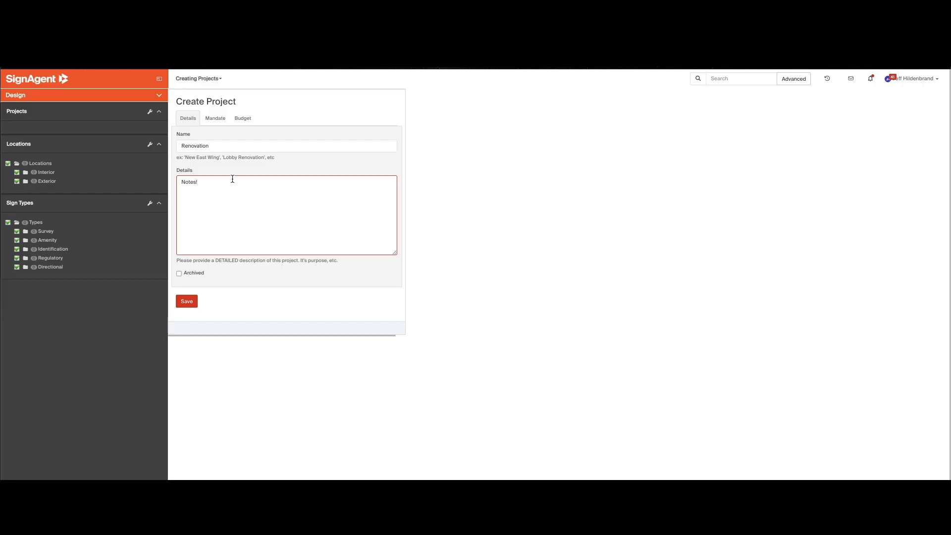
Examine the locations and sign types that can be included in the project's mandate, without selecting any.
{"action": "left_click", "coordinate": [215, 121]}
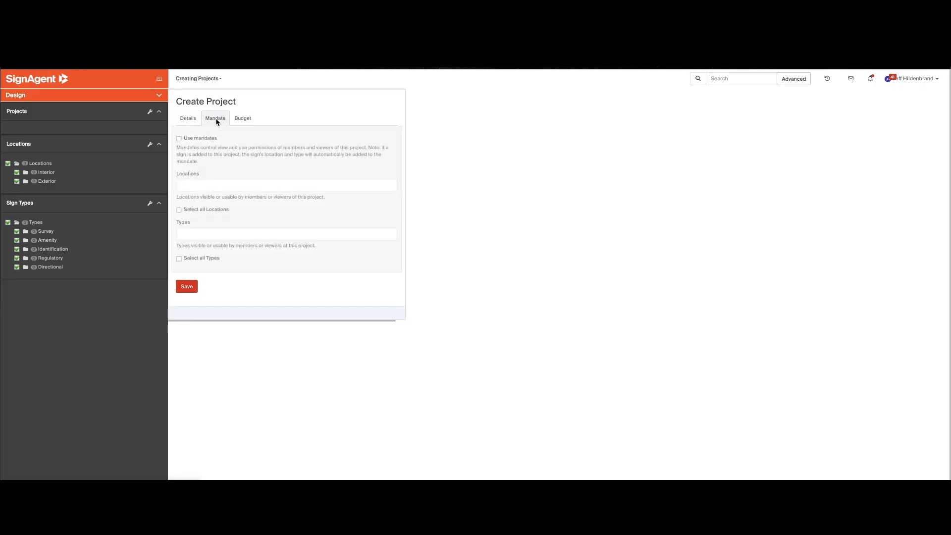
{"action": "left_click", "coordinate": [205, 186]}
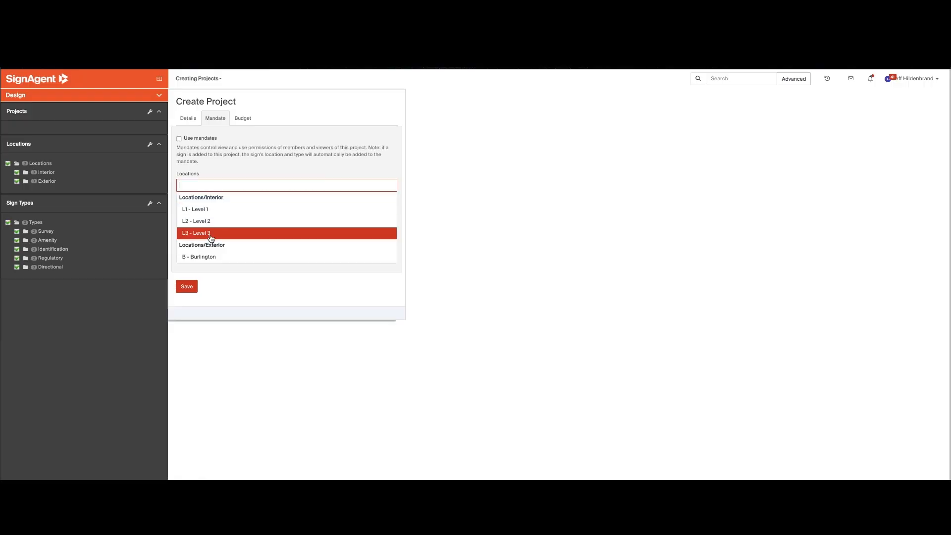
{"action": "left_click", "coordinate": [218, 164]}
{"action": "left_click", "coordinate": [204, 234]}
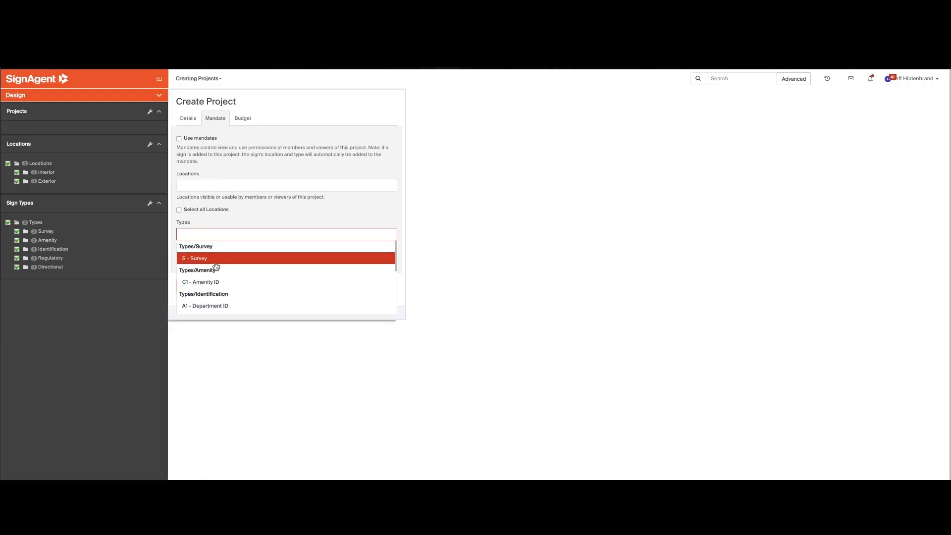
{"action": "scroll", "coordinate": [247, 266], "scroll_direction": "down", "scroll_amount": 3}
{"action": "scroll", "coordinate": [247, 265], "scroll_direction": "up", "scroll_amount": 3}
{"action": "left_click", "coordinate": [235, 218]}
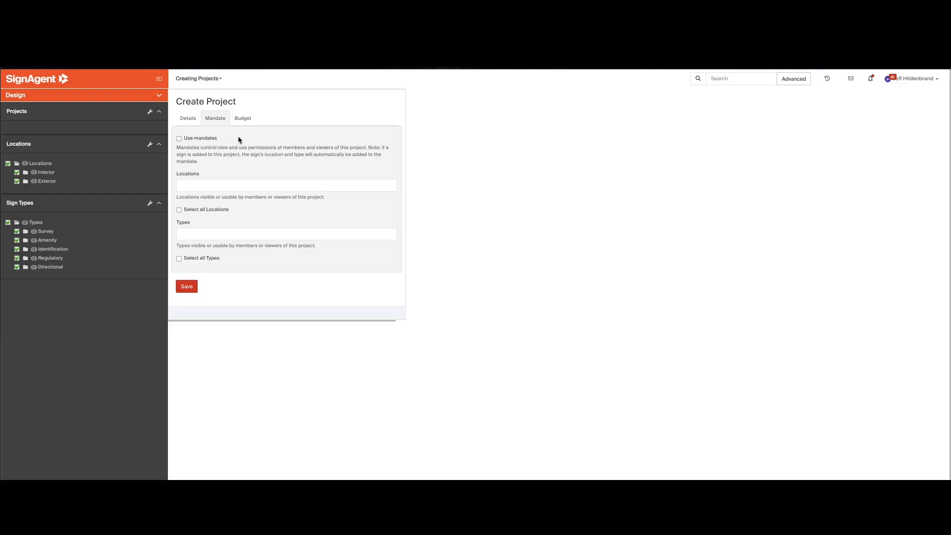
Examine the project's budget settings and the available currencies, without changing the currency.
{"action": "left_click", "coordinate": [242, 121]}
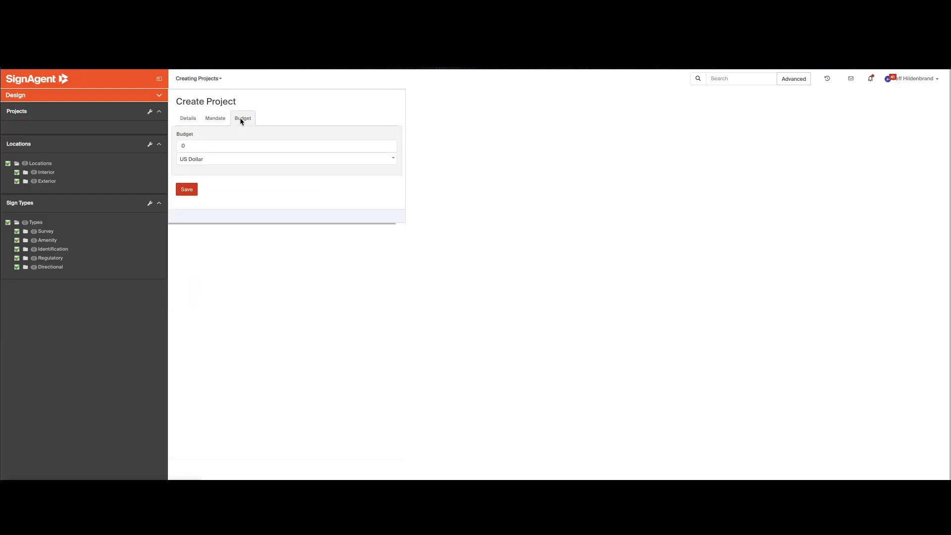
{"action": "left_click", "coordinate": [203, 156]}
{"action": "scroll", "coordinate": [207, 198], "scroll_direction": "down", "scroll_amount": 15}
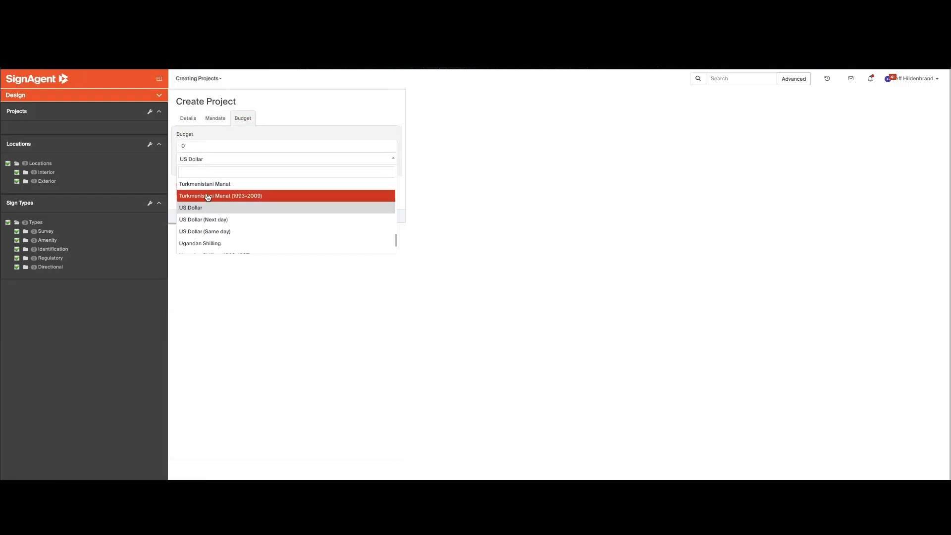
{"action": "left_click", "coordinate": [207, 278]}
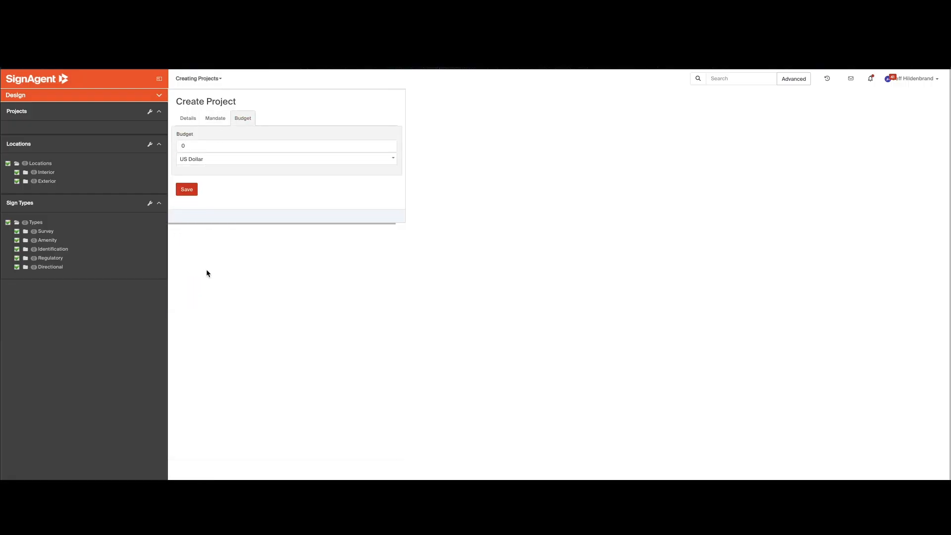
Save the new project and skip importing states from another project.
{"action": "left_click", "coordinate": [188, 190]}
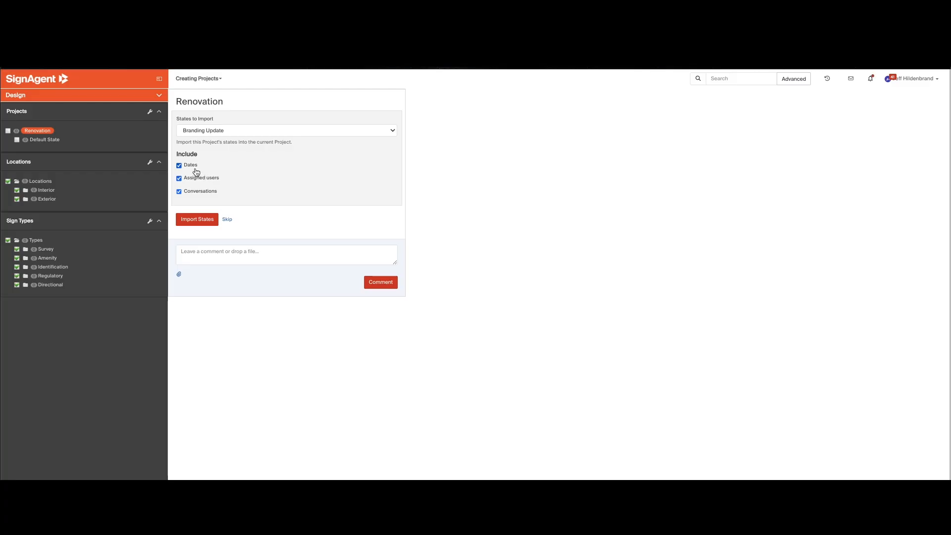
{"action": "left_click", "coordinate": [227, 221]}
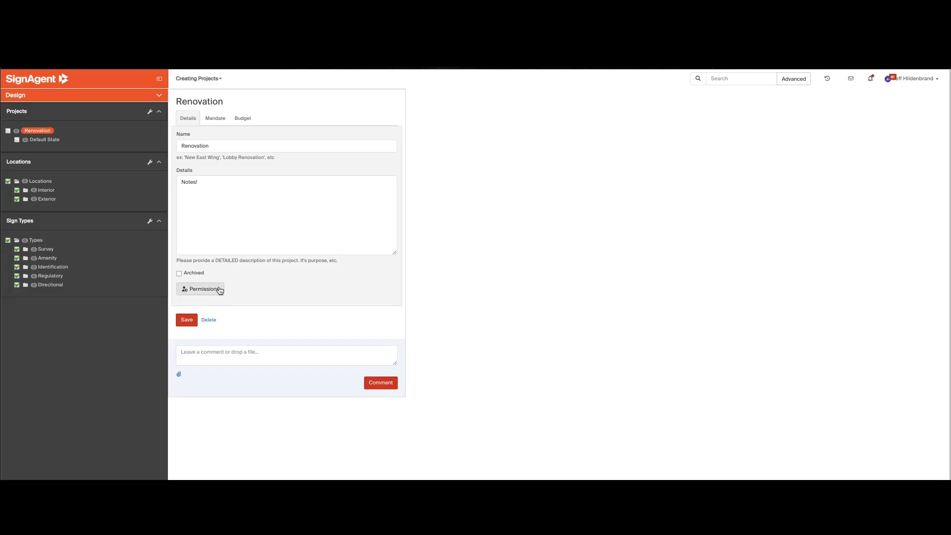
Add SignAgent Support to the Renovation project's permissions as a Member and save the permissions.
{"action": "left_click", "coordinate": [208, 292]}
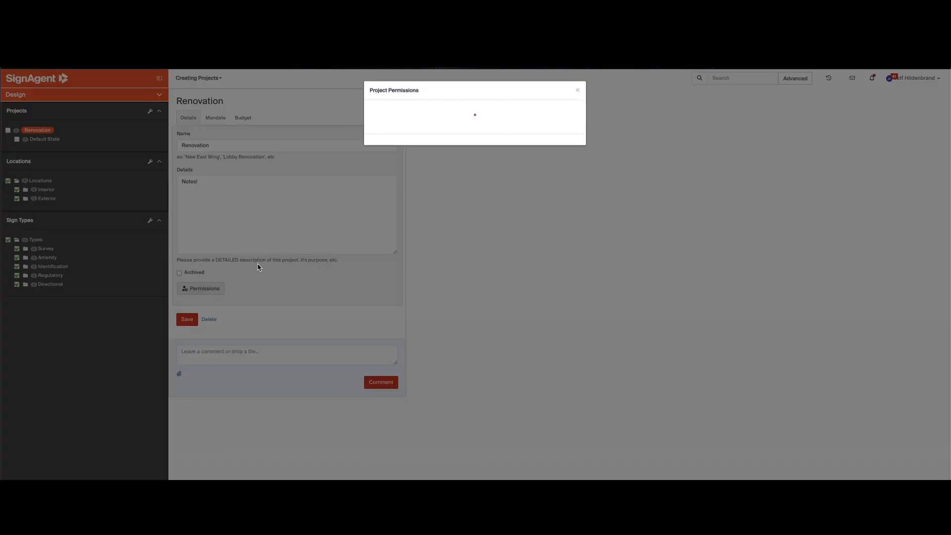
{"action": "left_click", "coordinate": [414, 115]}
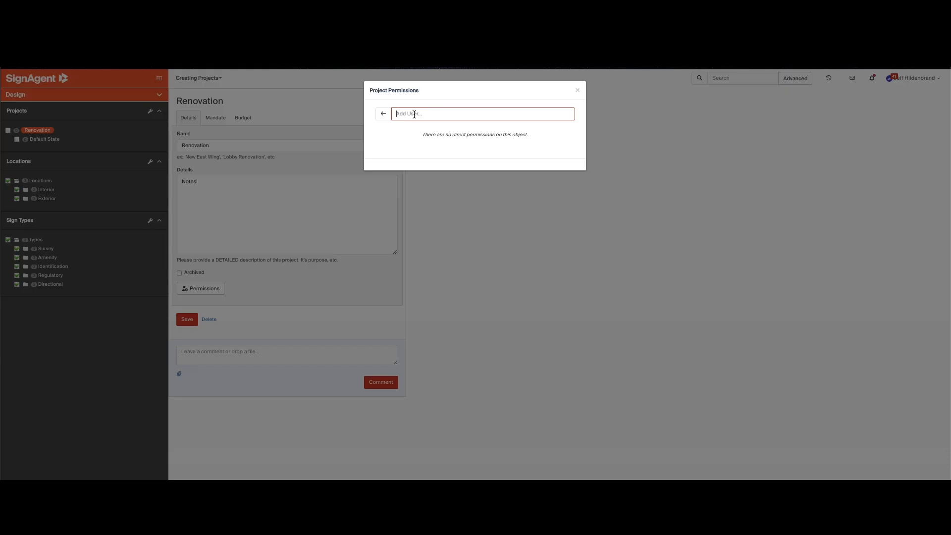
{"action": "key", "text": "ctrl+v"}
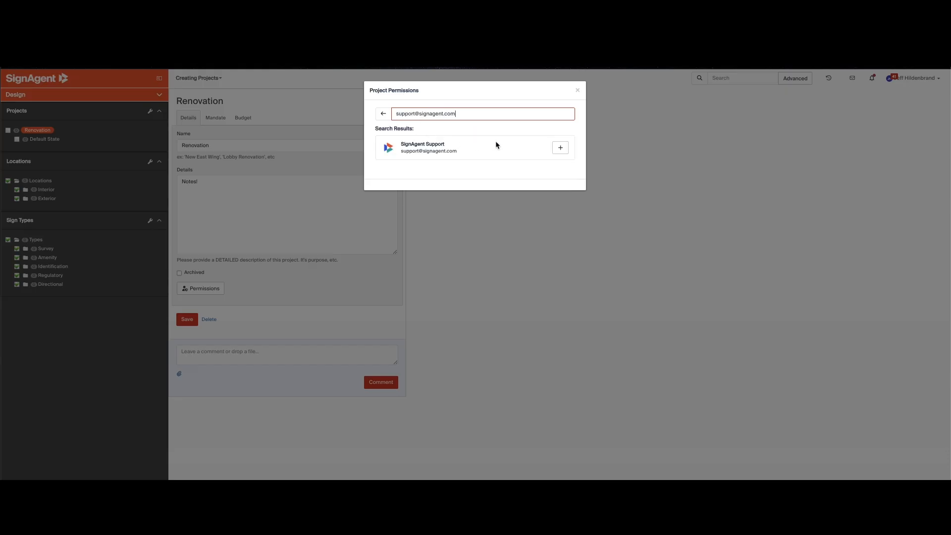
{"action": "left_click", "coordinate": [562, 150]}
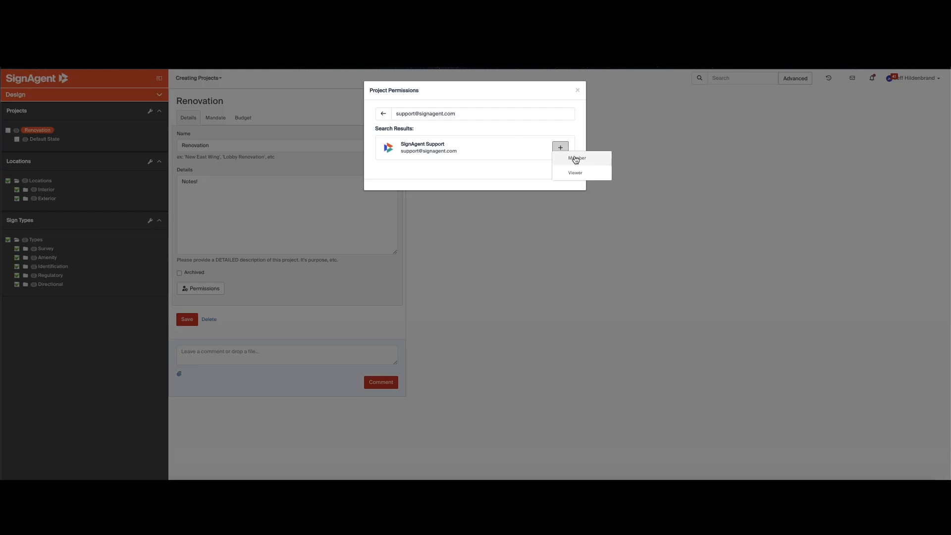
{"action": "left_click", "coordinate": [576, 158]}
{"action": "left_click", "coordinate": [569, 191]}
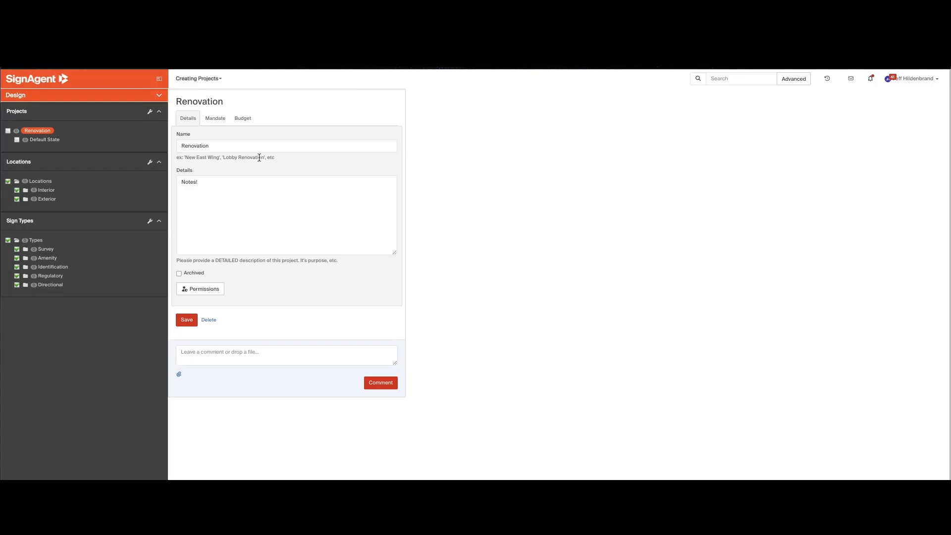
Return to the floor plan and expand the Renovation project to show its states.
{"action": "left_click", "coordinate": [208, 79]}
{"action": "left_click", "coordinate": [208, 79]}
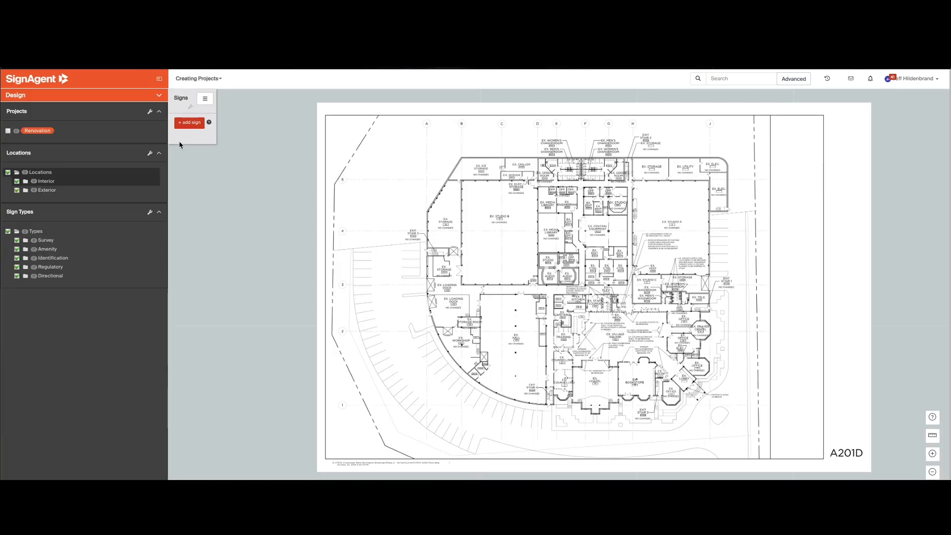
{"action": "left_click", "coordinate": [50, 131]}
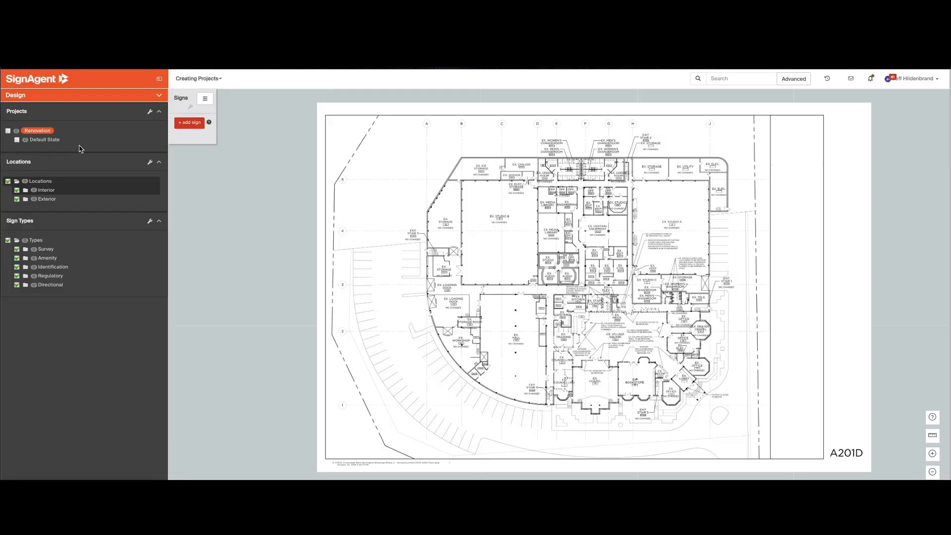
Edit the Renovation project's default state, renaming it "Survey" and setting its action type to Review.
{"action": "right_click", "coordinate": [43, 143]}
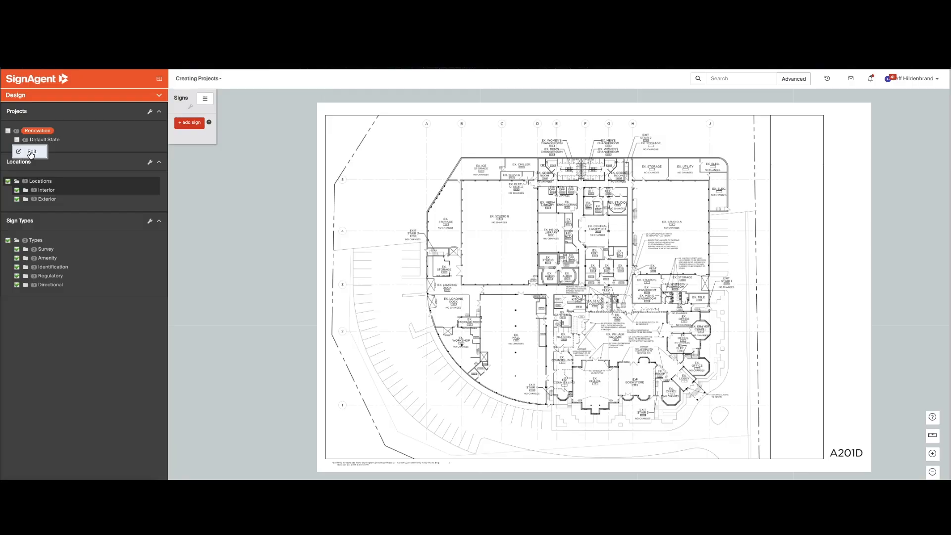
{"action": "left_click", "coordinate": [30, 155]}
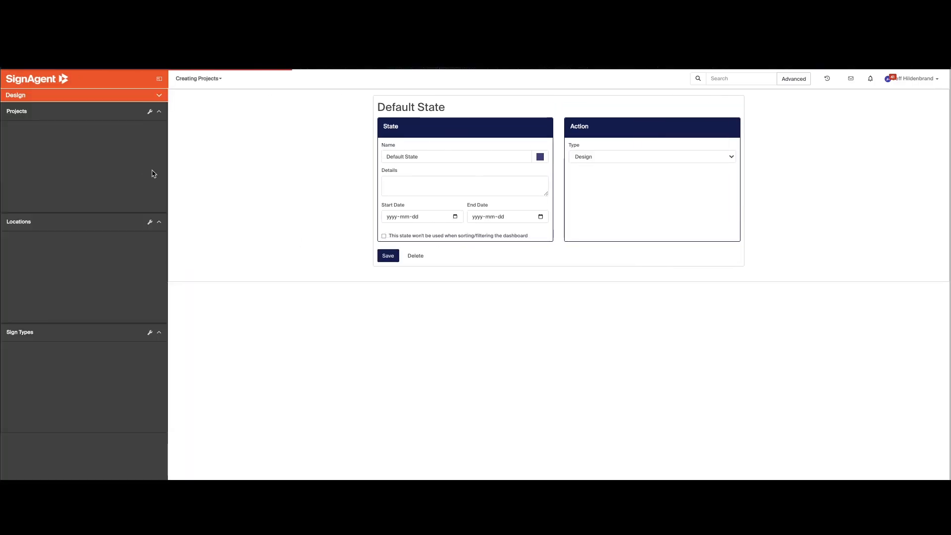
{"action": "triple_click", "coordinate": [422, 157]}
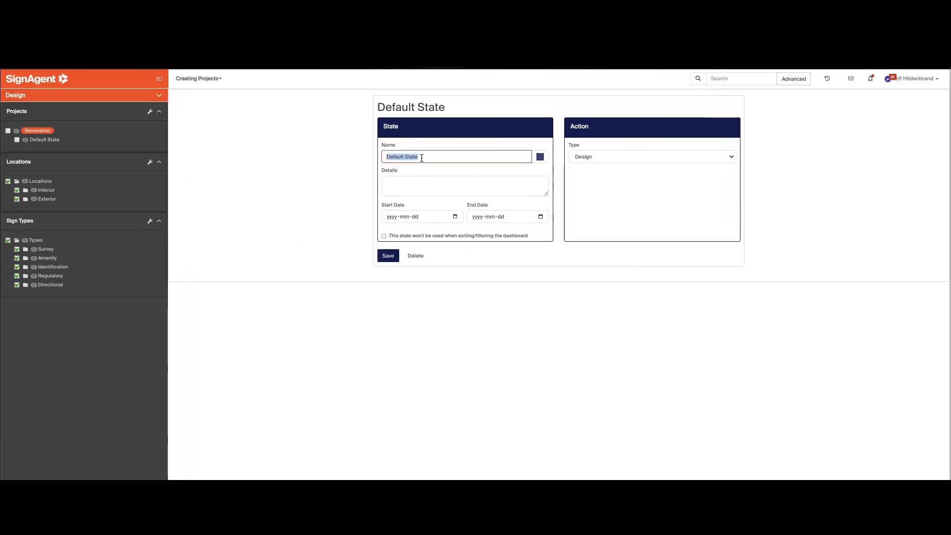
{"action": "type", "text": "Survey"}
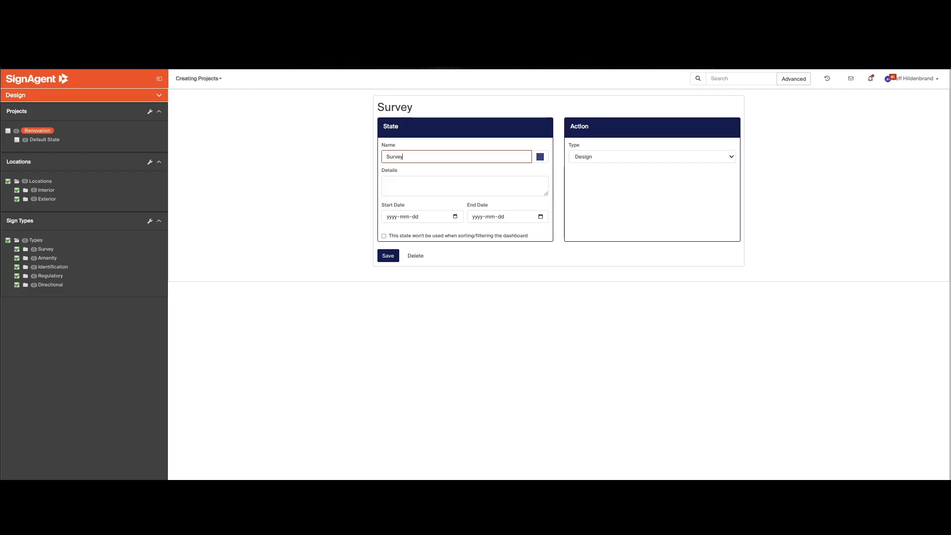
{"action": "left_click", "coordinate": [423, 172]}
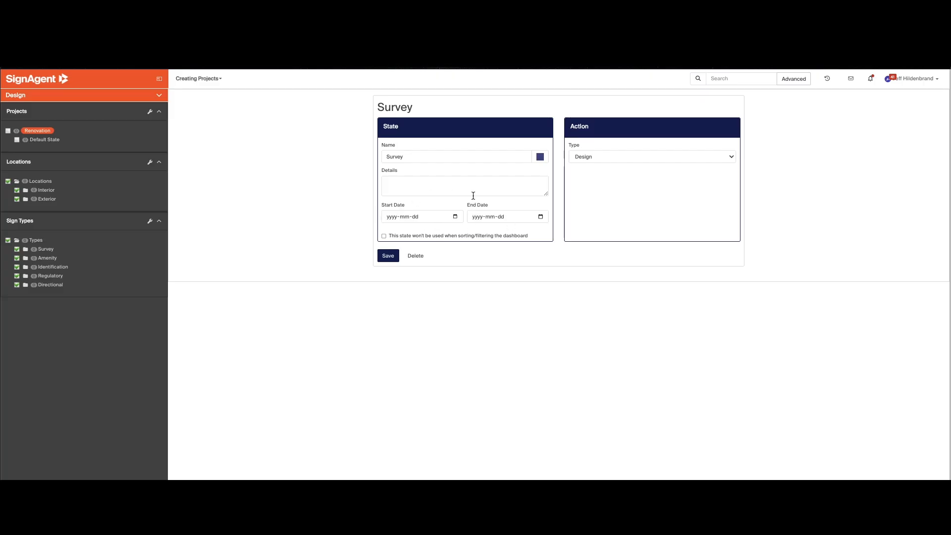
{"action": "left_click", "coordinate": [581, 156]}
{"action": "left_click", "coordinate": [583, 168]}
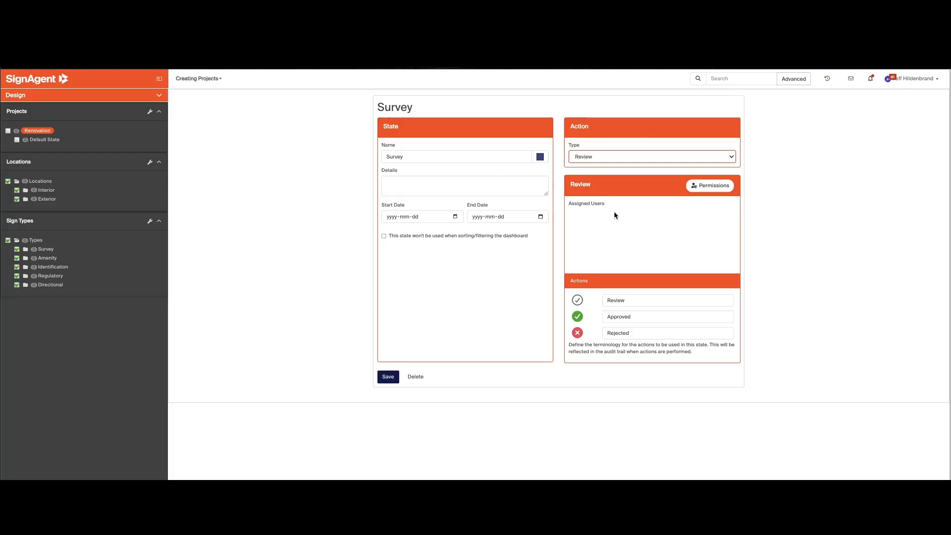
Give SignAgent Support the Assigned permission on the Survey state, then save the permissions and the state.
{"action": "left_click", "coordinate": [702, 188]}
{"action": "left_click", "coordinate": [457, 112]}
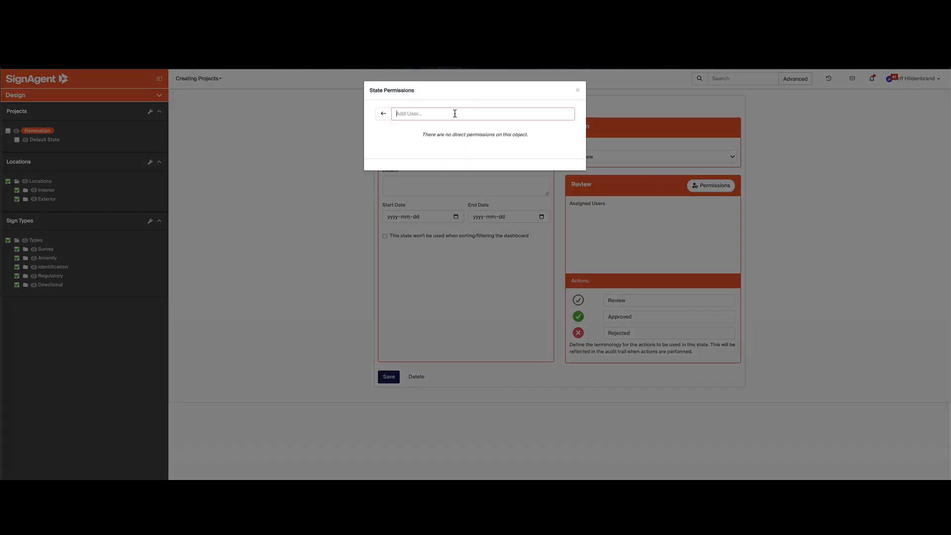
{"action": "key", "text": "ctrl+v"}
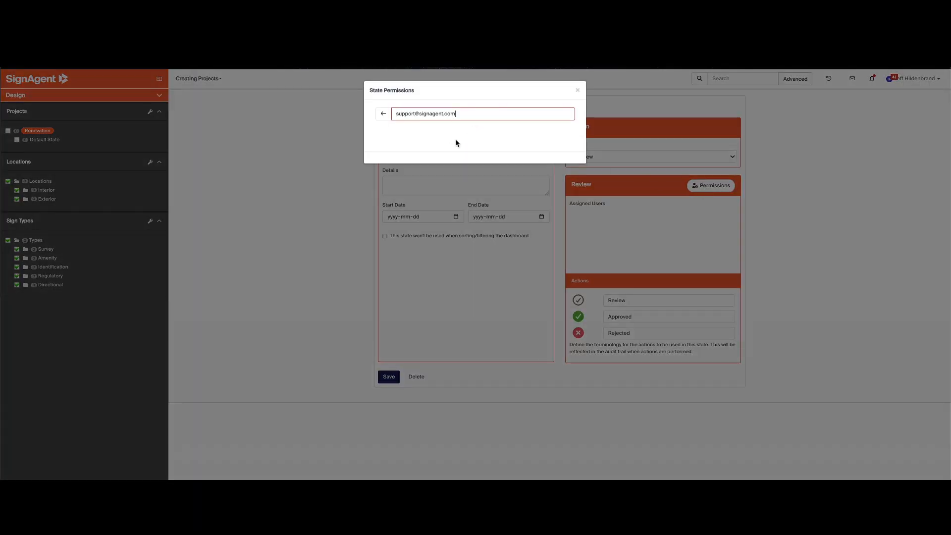
{"action": "left_click", "coordinate": [557, 151]}
{"action": "left_click", "coordinate": [572, 158]}
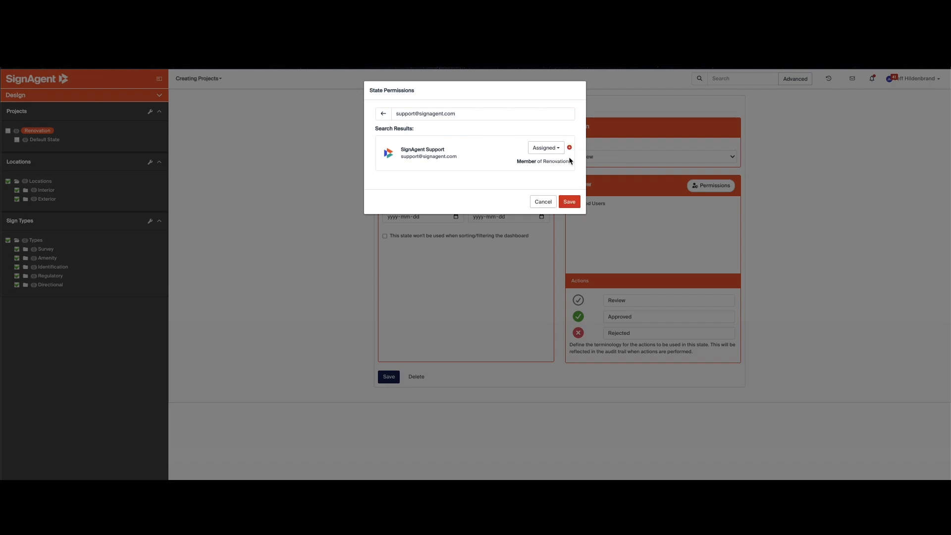
{"action": "left_click", "coordinate": [568, 201]}
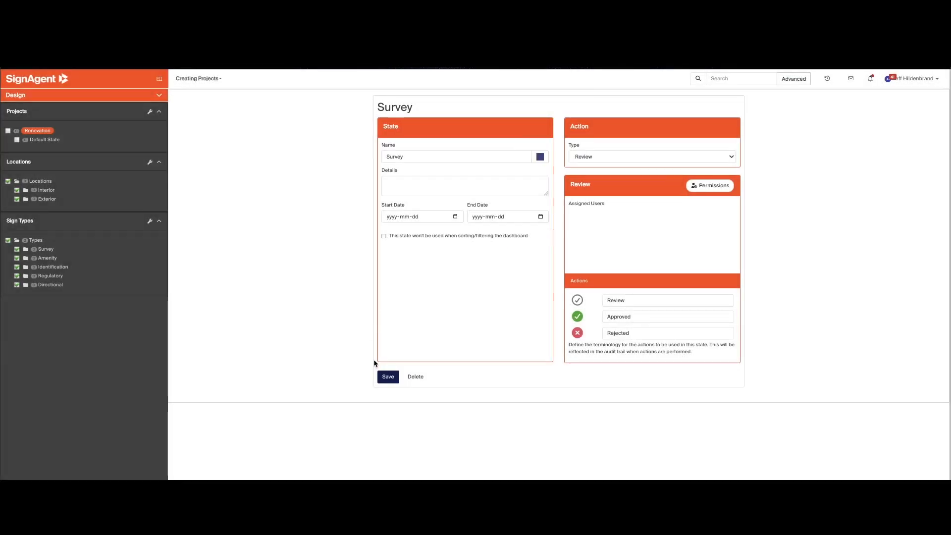
{"action": "left_click", "coordinate": [382, 377]}
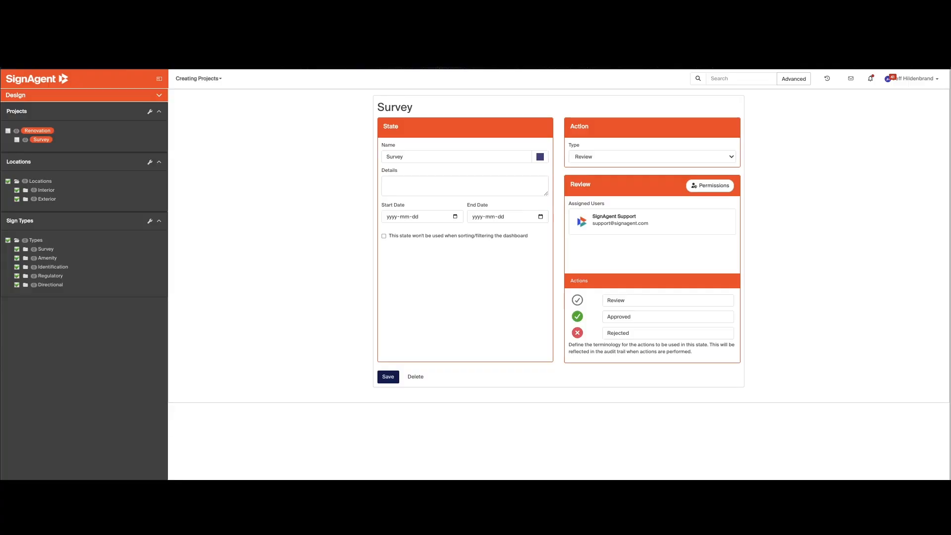
Leave the Survey state's settings and return to the floor plan.
{"action": "left_click", "coordinate": [223, 75]}
{"action": "left_click", "coordinate": [188, 95]}
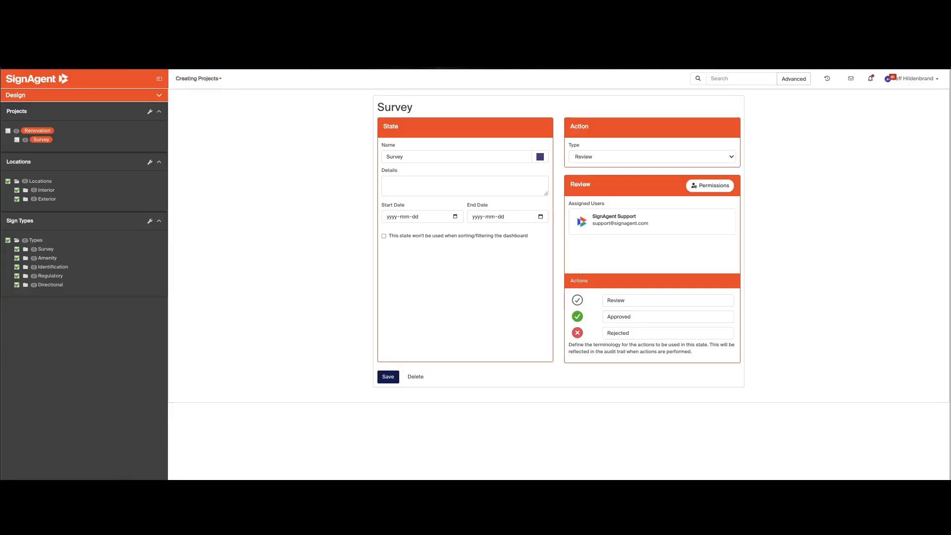